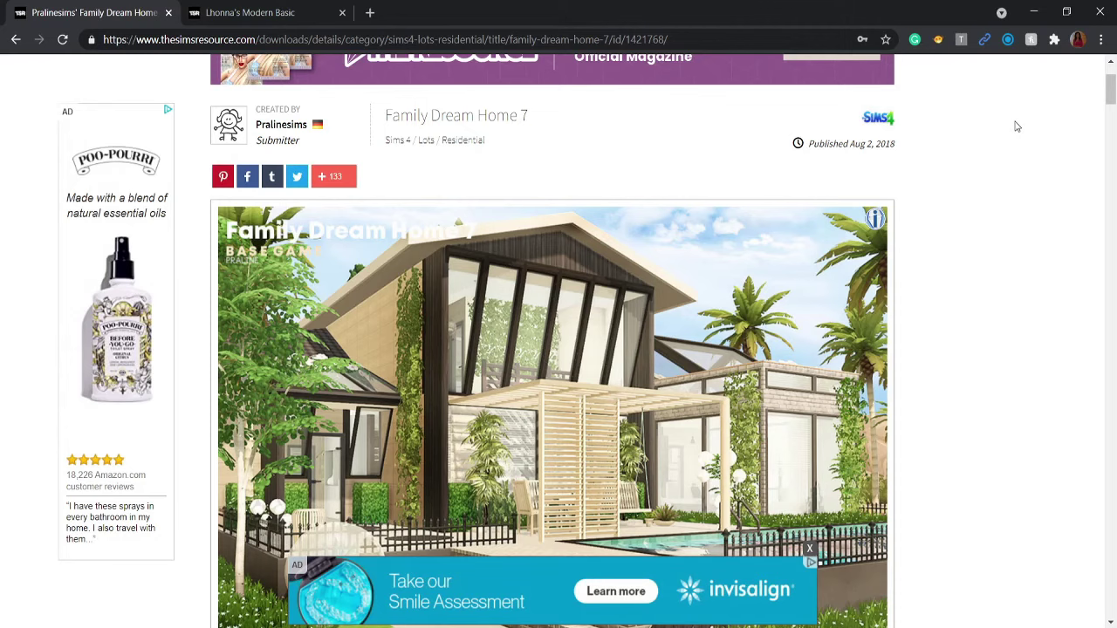
Scroll past the Family Dream Home 7 screenshots to its Required list: three MUTSKE windows, twelve SIMCREDIBLE sets.
scroll(980, 229, "down", 5)
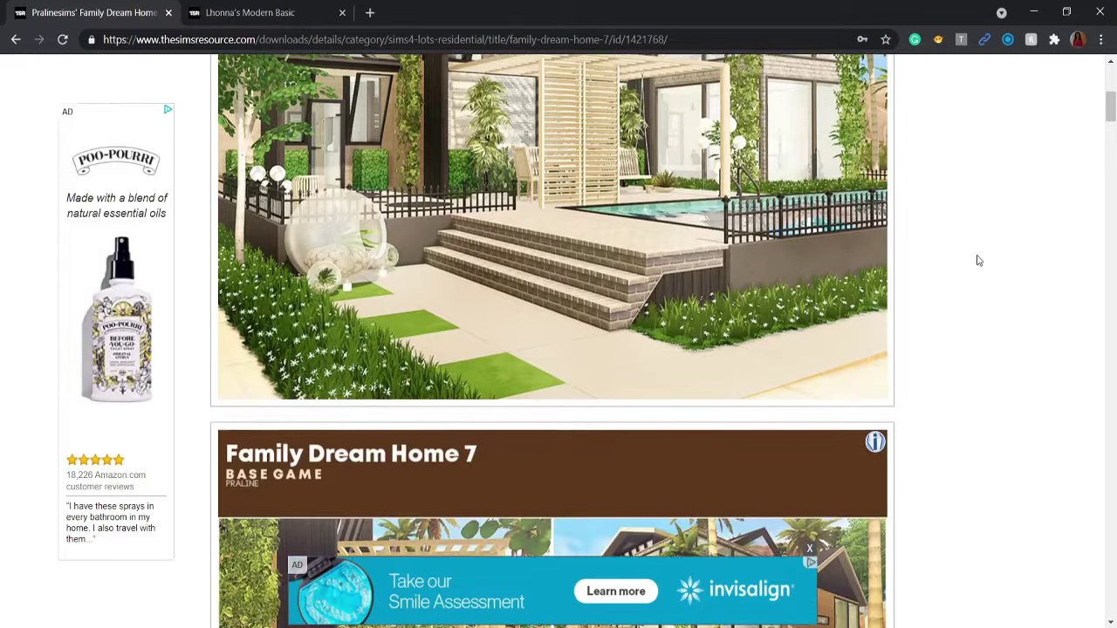
scroll(998, 292, "down", 10)
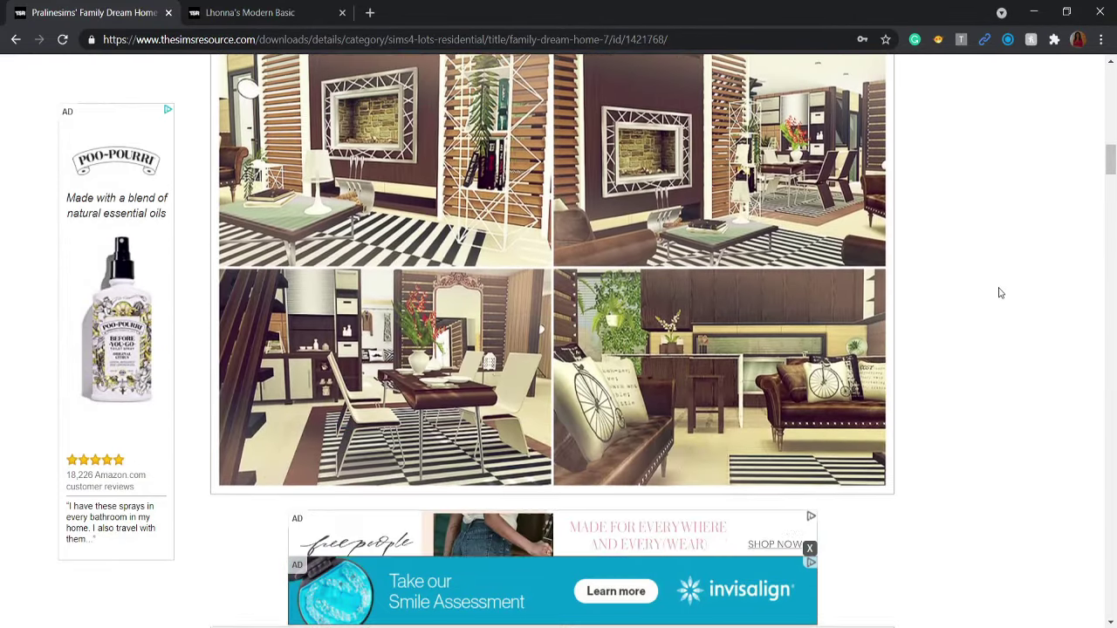
scroll(1001, 305, "down", 15)
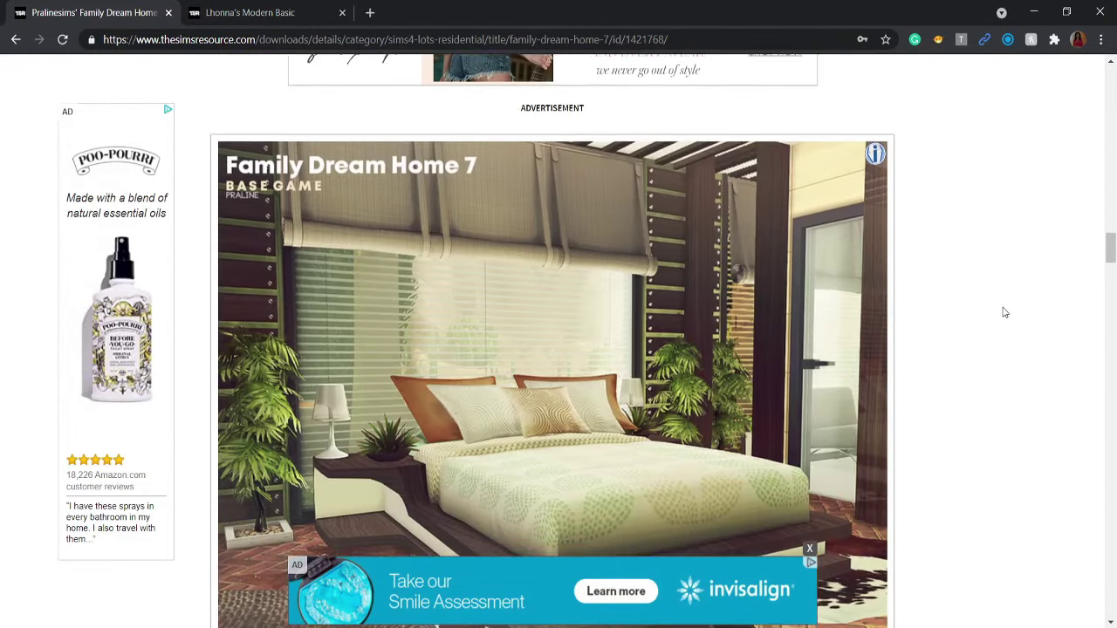
scroll(1003, 310, "down", 15)
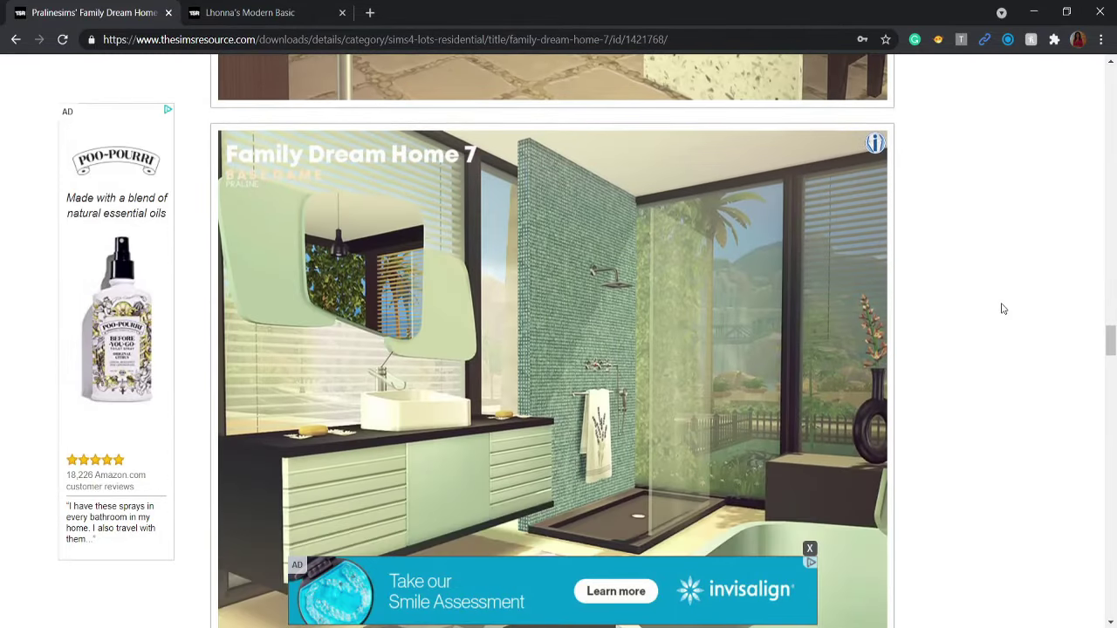
scroll(1003, 310, "down", 5)
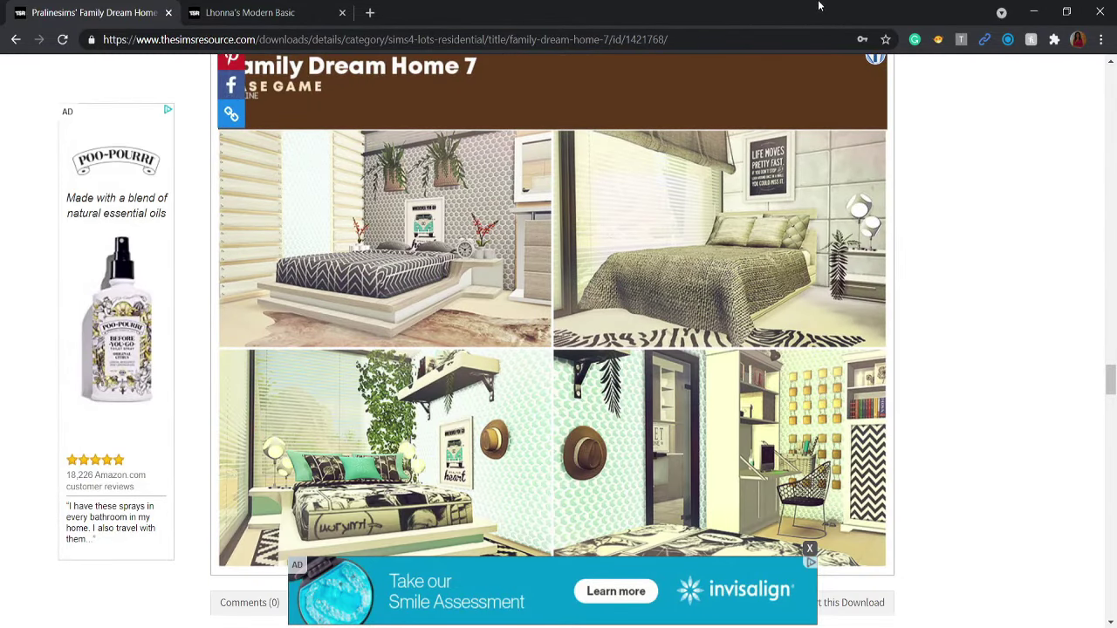
scroll(878, 553, "down", 4)
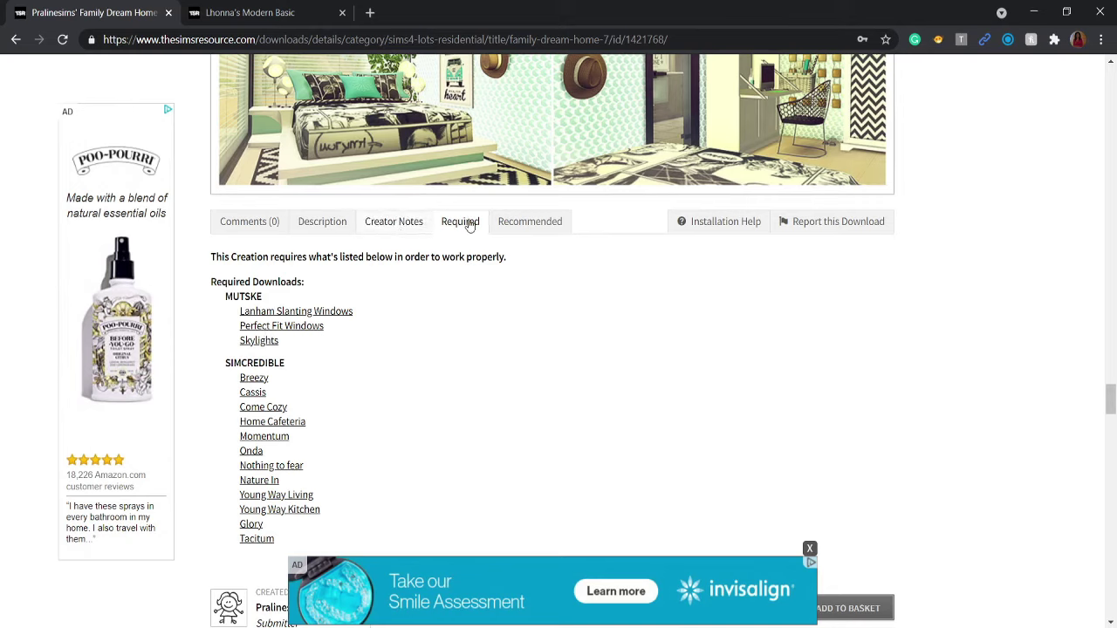
Review the lot's Creator Notes, Description and Recommended sections.
left_click(401, 229)
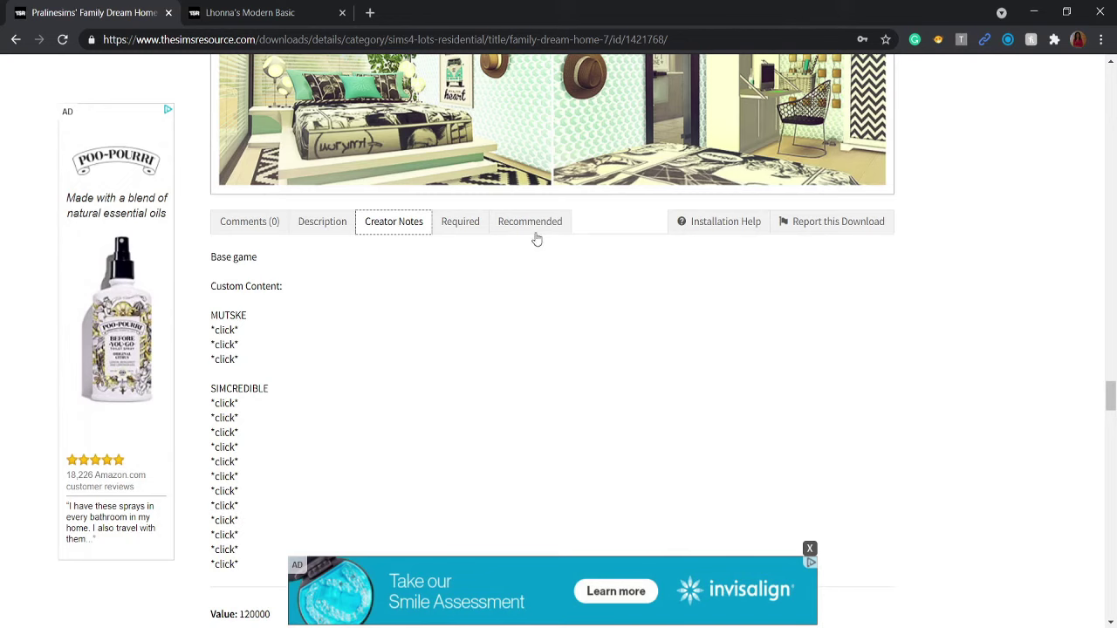
left_click(329, 225)
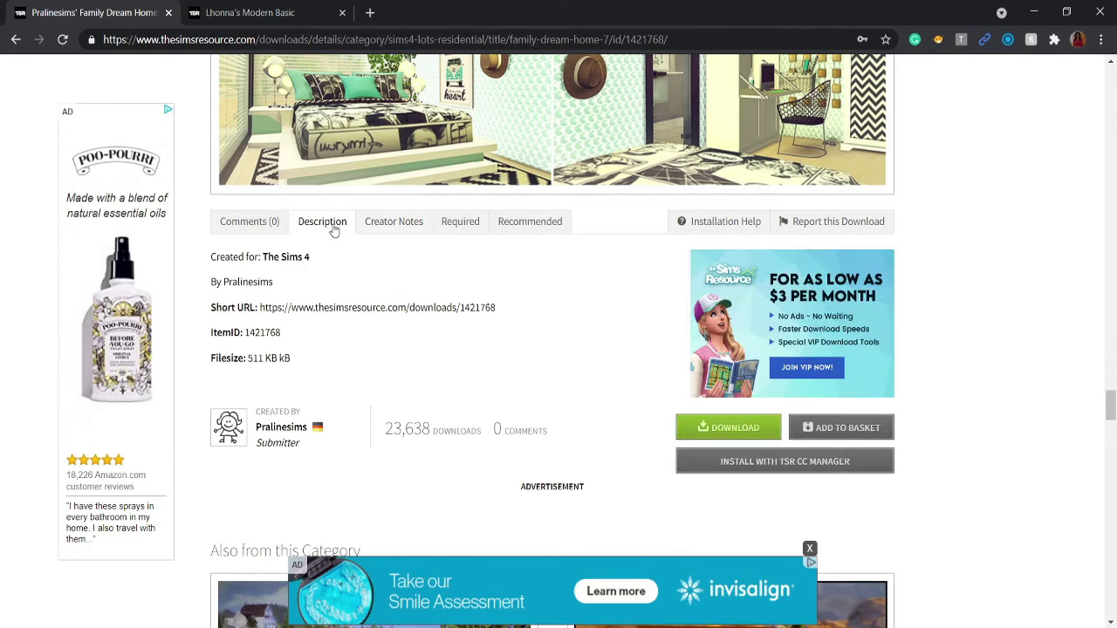
left_click(529, 221)
Download Family Dream Home 7 for free, continuing past the sponsor popup to the thank-you page.
scroll(925, 489, "down", 1)
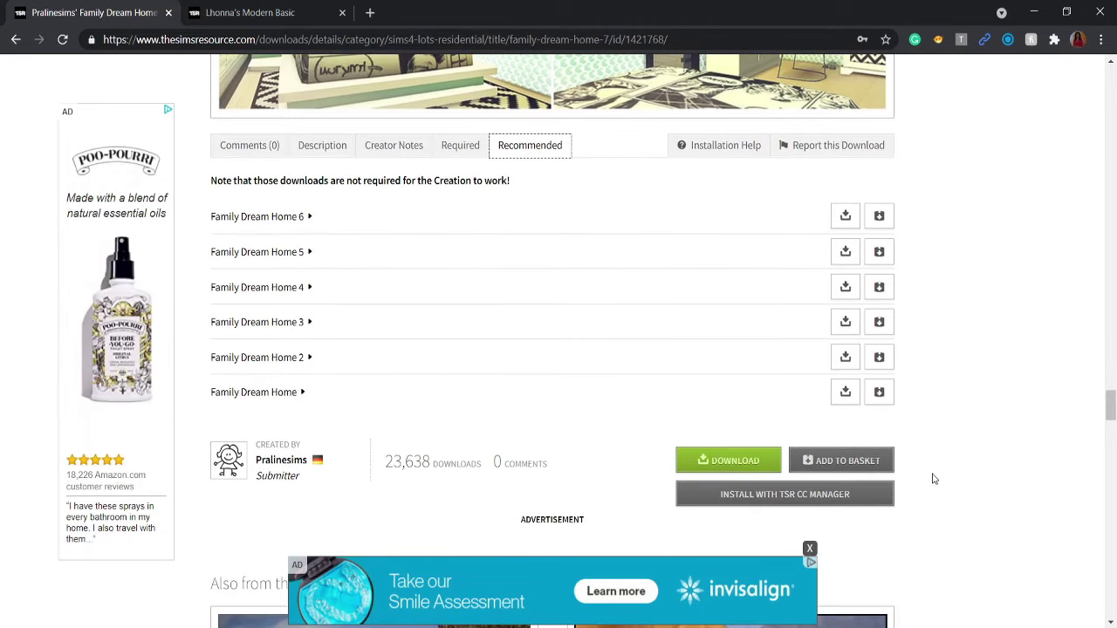
left_click(746, 465)
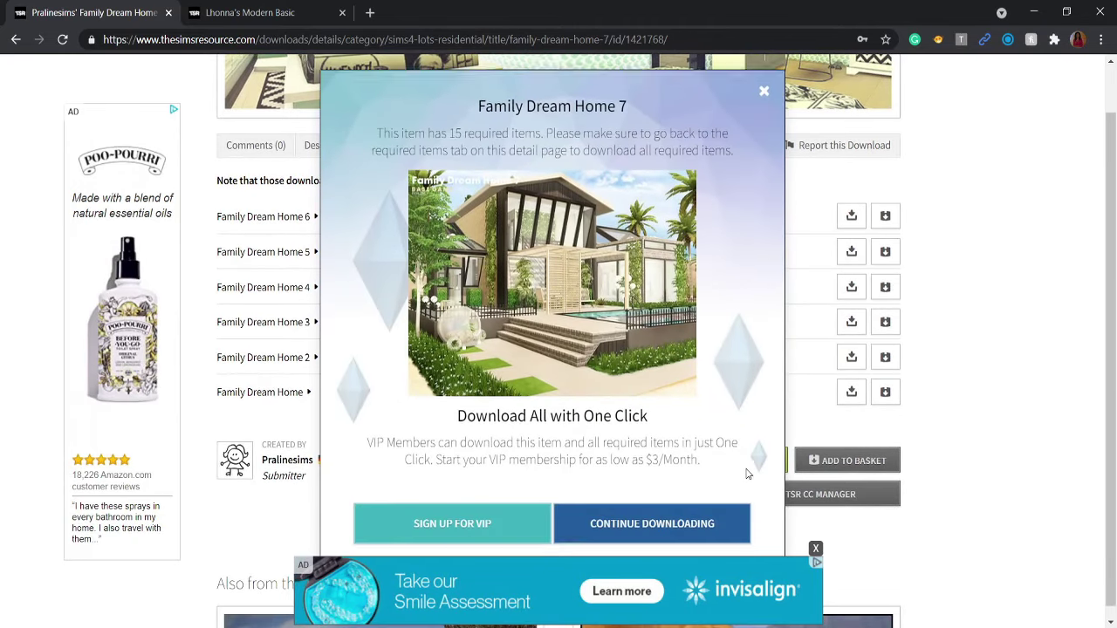
left_click(697, 519)
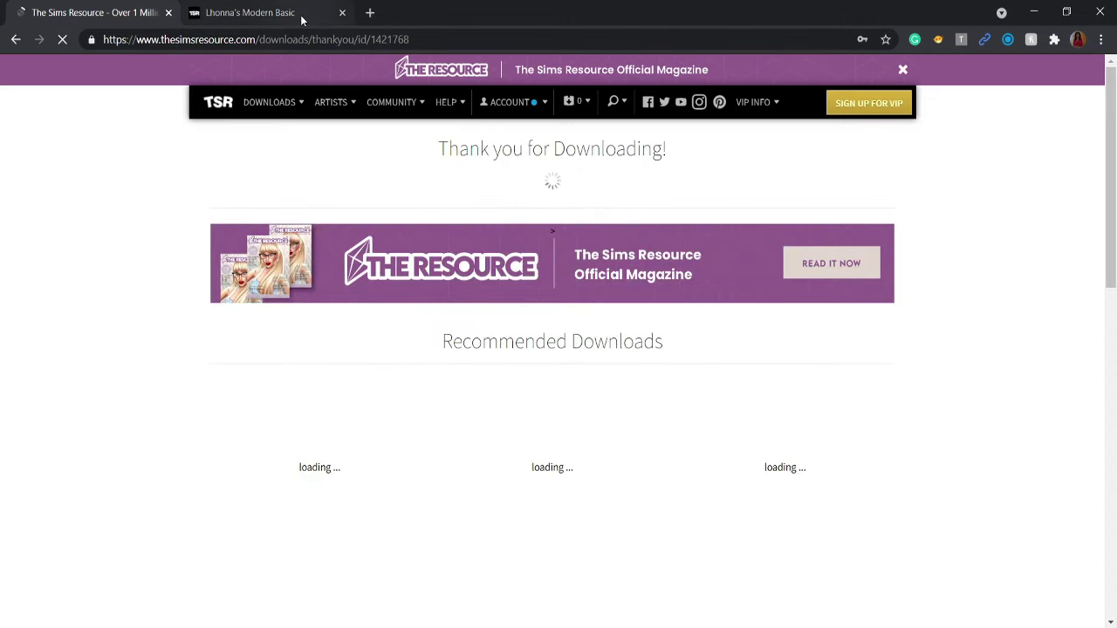
Switch to the Modern Basic lot page and scroll down to its description.
left_click(304, 17)
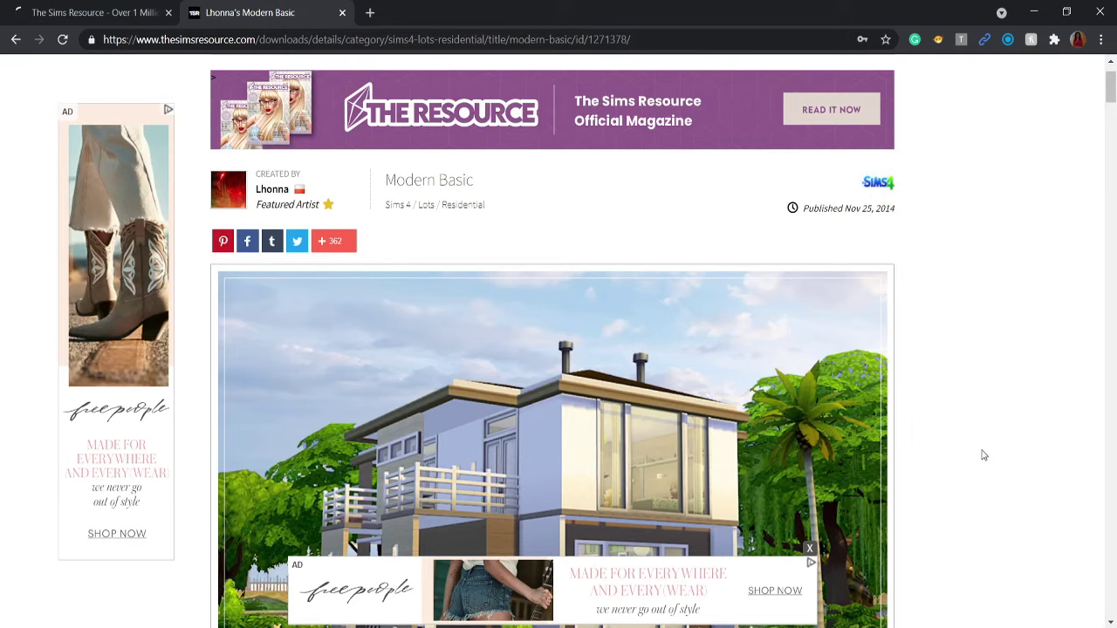
scroll(981, 453, "down", 3)
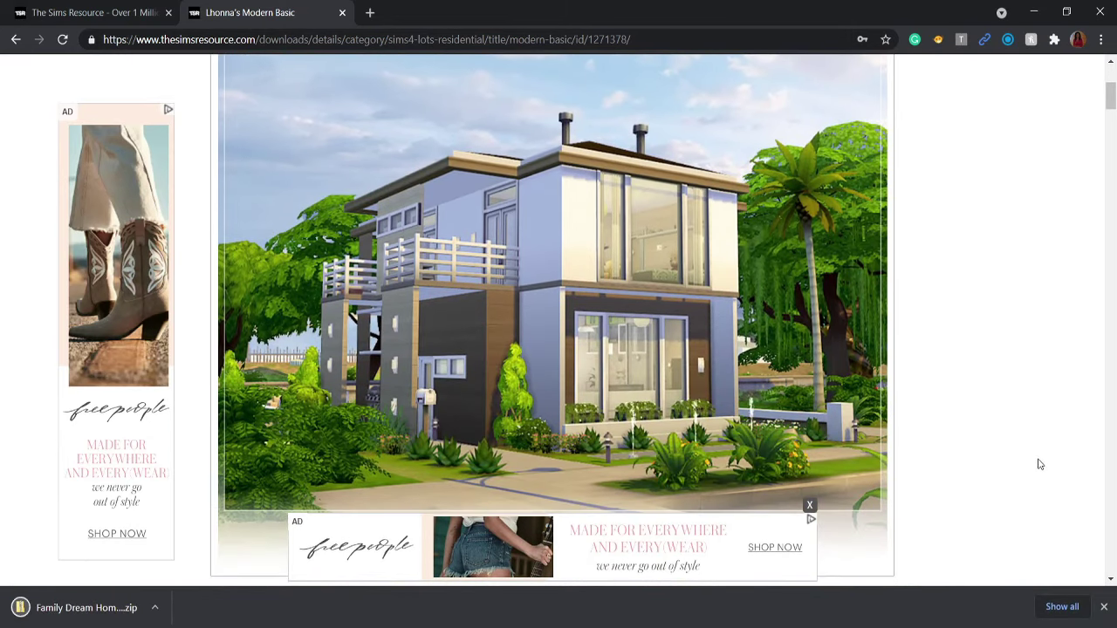
scroll(1016, 436, "up", 3)
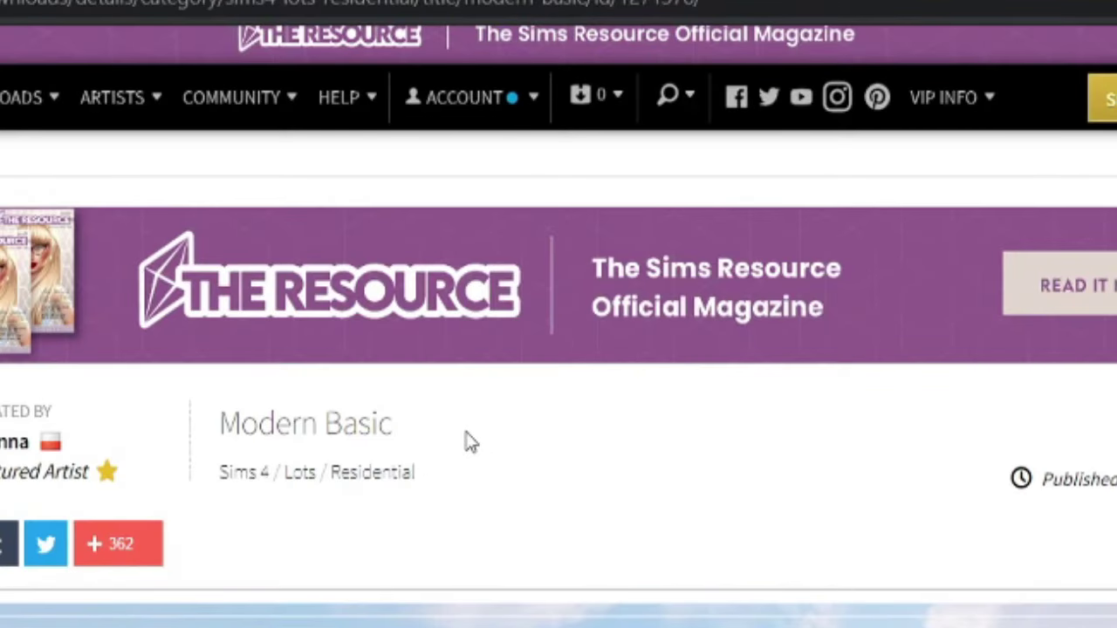
scroll(1040, 445, "down", 8)
scroll(1040, 445, "down", 10)
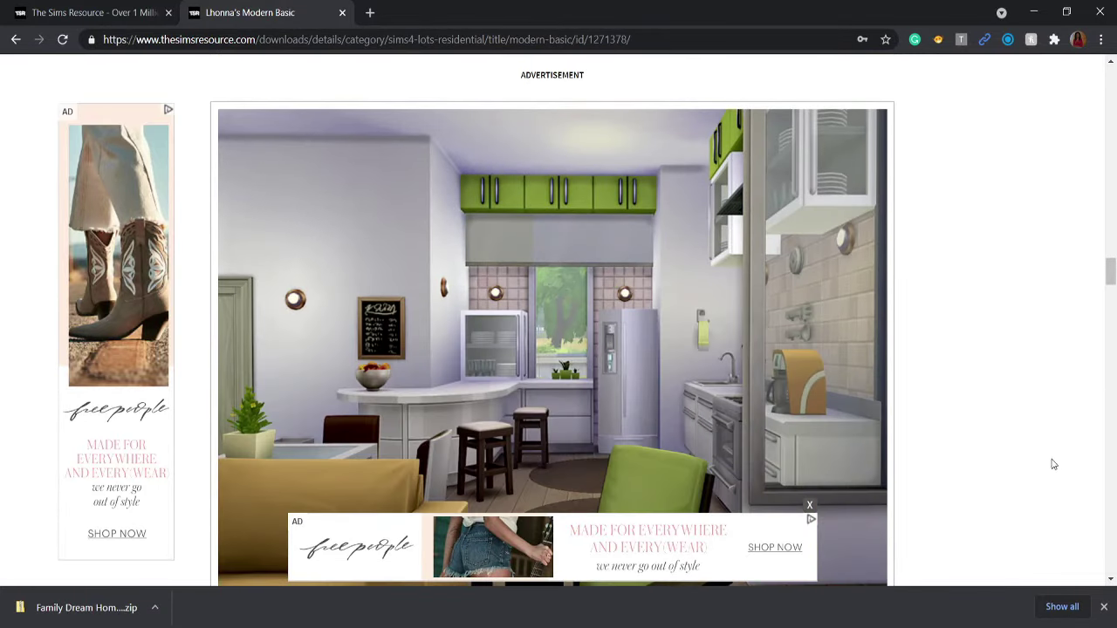
scroll(1051, 462, "down", 10)
scroll(1051, 459, "down", 10)
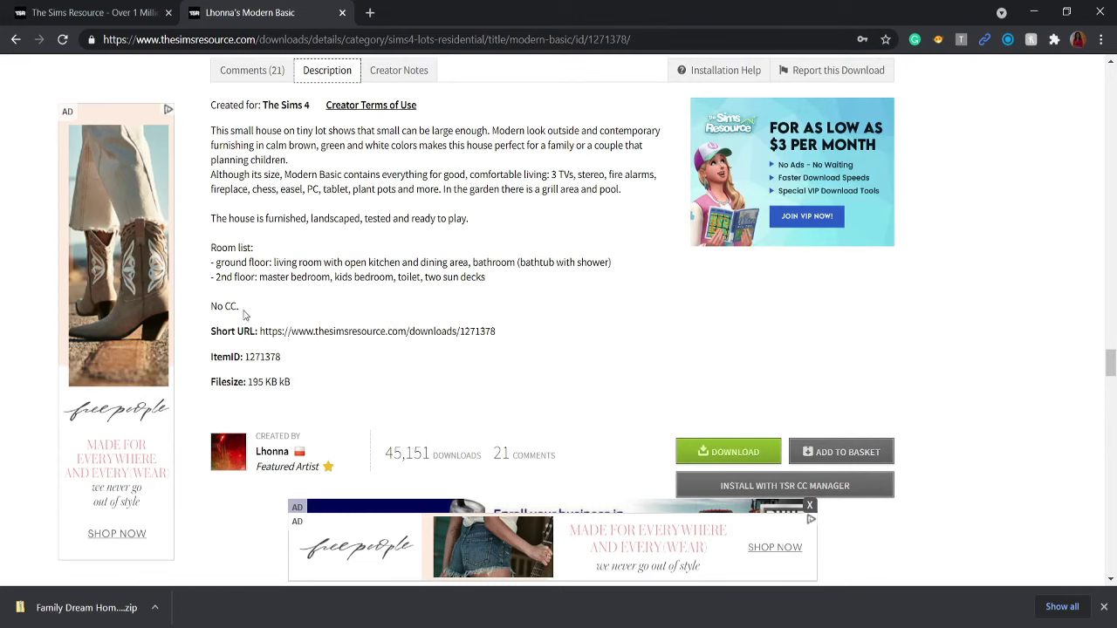
Highlight the 'No CC.' note and furnishing description, then minimize Chrome to reveal Downloads.
left_click_drag(244, 308, 210, 309)
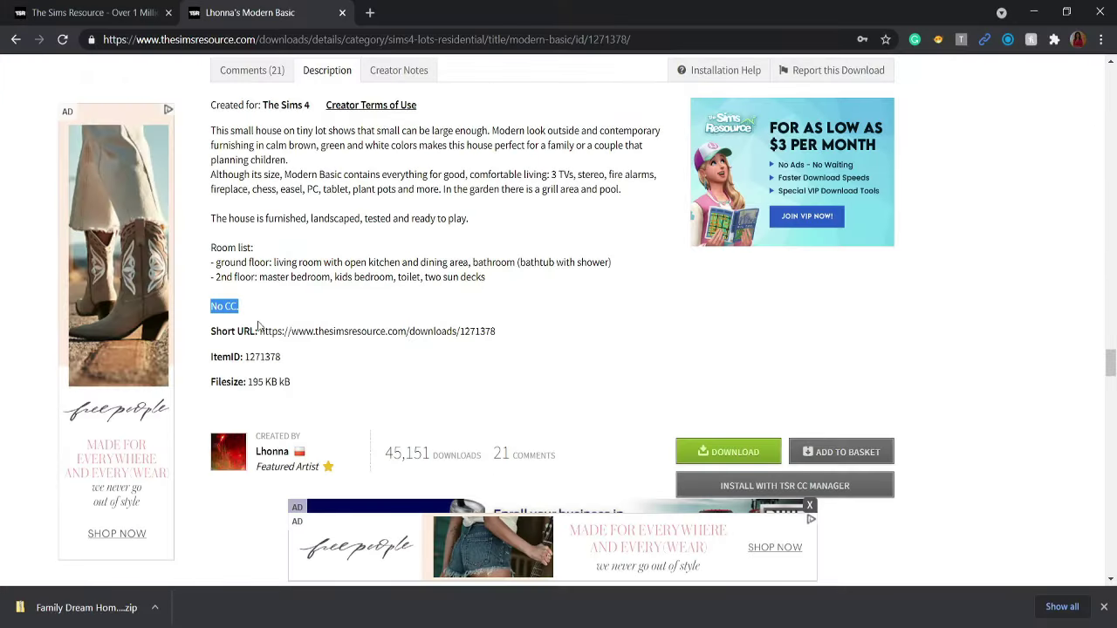
left_click(271, 312)
mouse_move(209, 146)
left_mouse_down()
mouse_move(376, 178)
mouse_move(563, 175)
mouse_move(625, 199)
left_mouse_up()
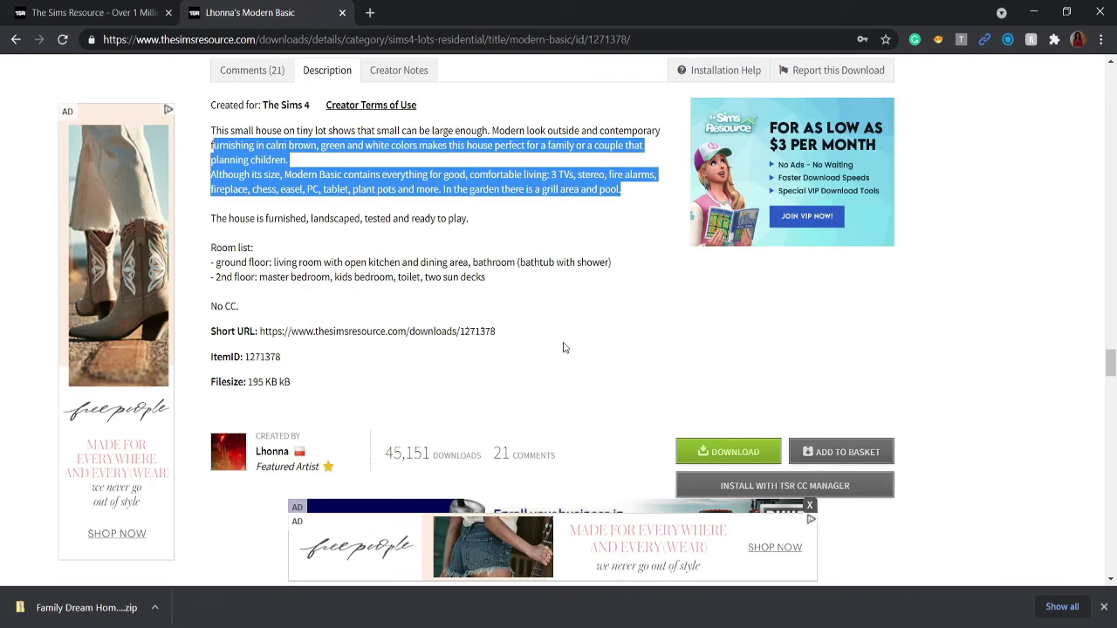
scroll(553, 371, "up", 1)
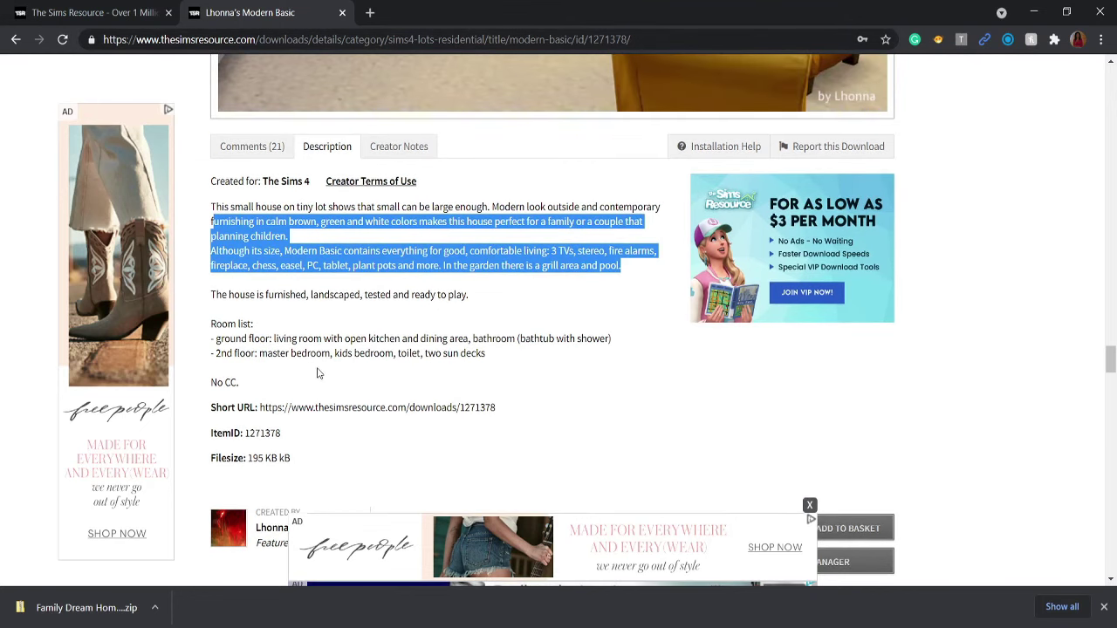
left_click(1034, 13)
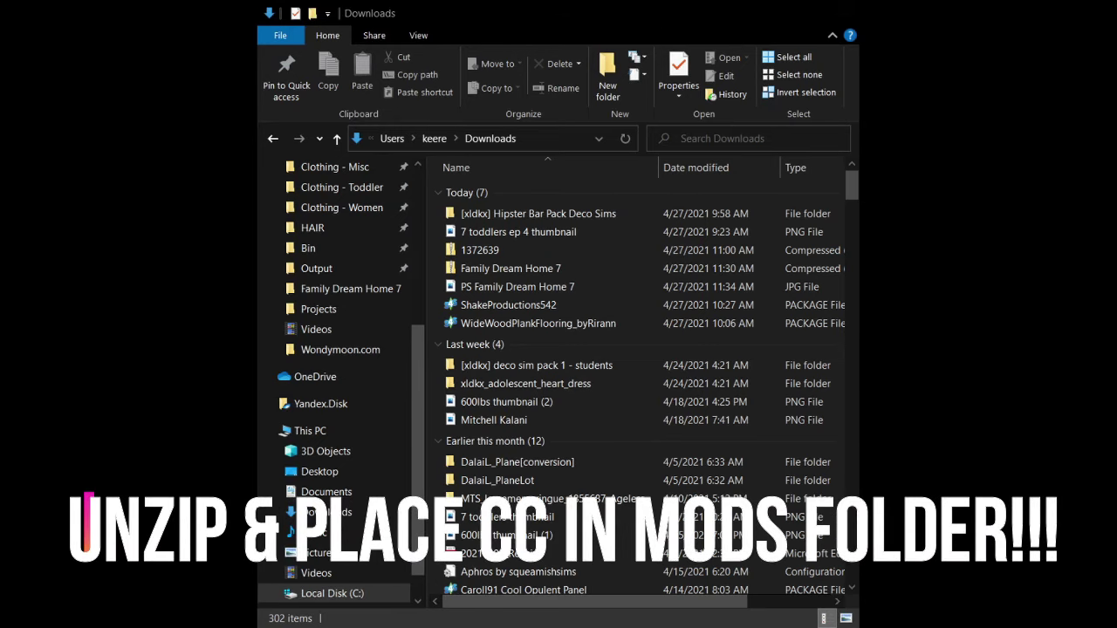
Open the extracted Family Dream Home 7 folder in Downloads, showing its blueprint, trayitem and five BPI files.
left_click(679, 15)
left_click(546, 270)
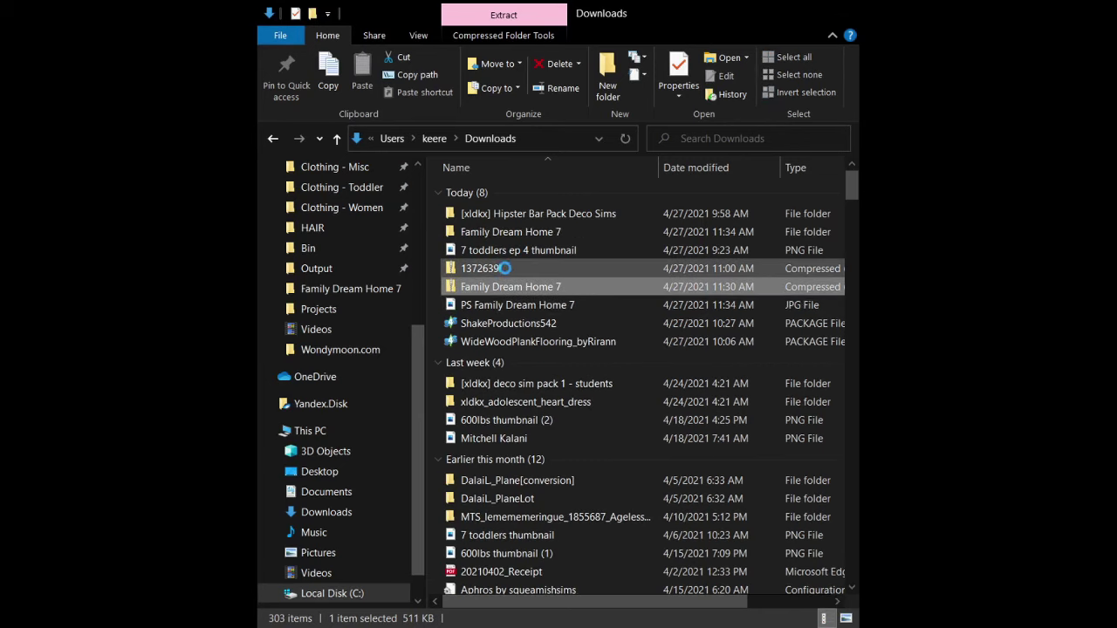
double_click(559, 235)
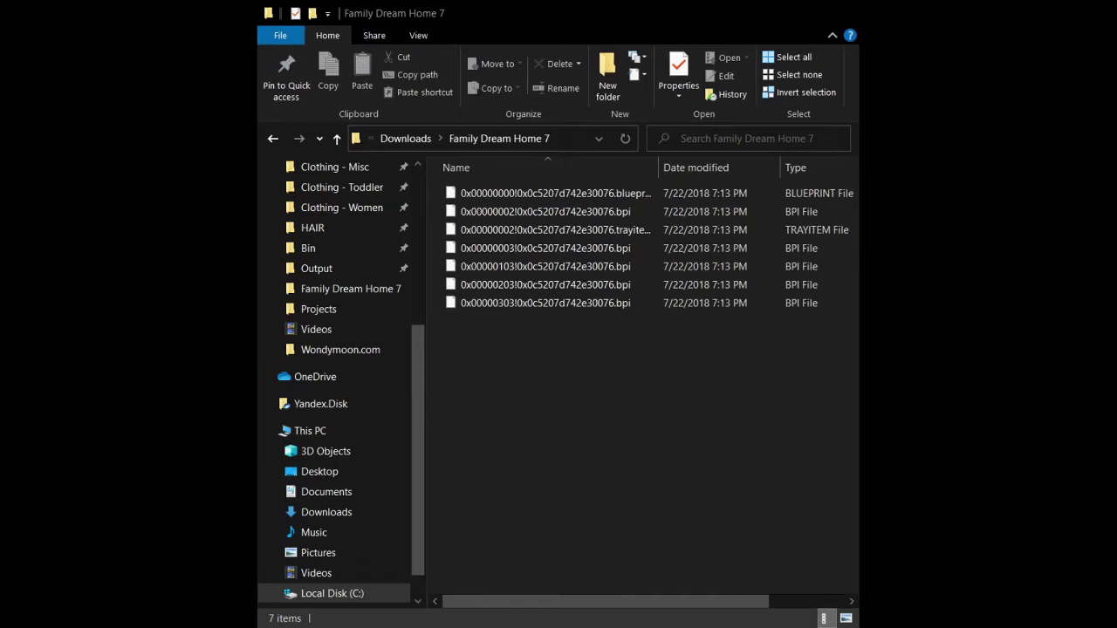
Paste the seven Family Dream Home 7 lot files into The Sims 4 Tray folder, now 1,690 items.
scroll(332, 262, "up", 3)
left_click(325, 228)
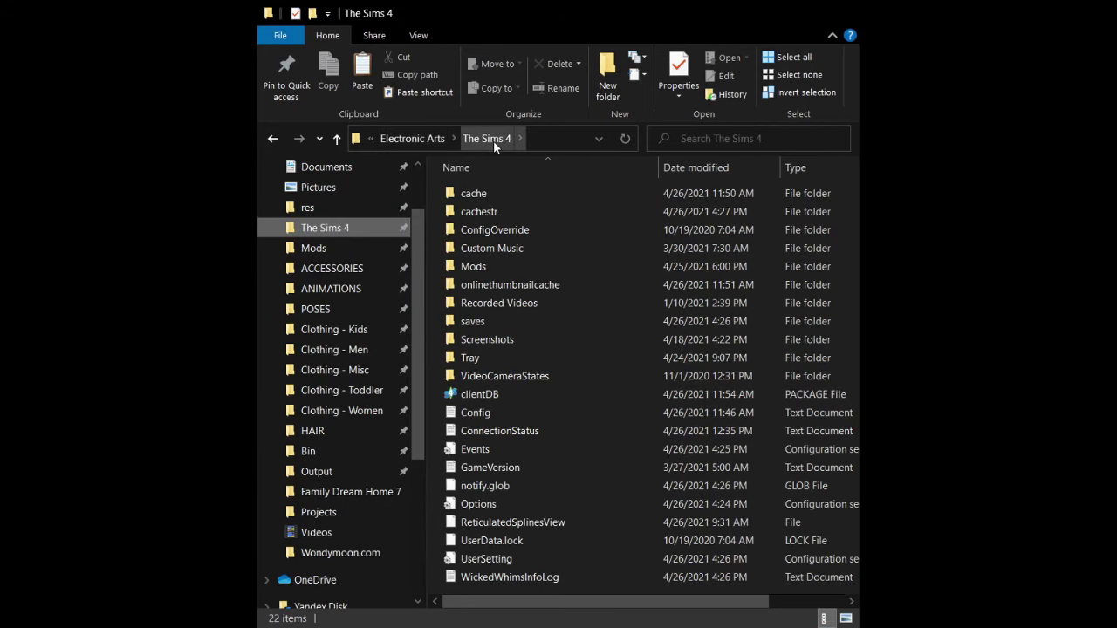
double_click(499, 358)
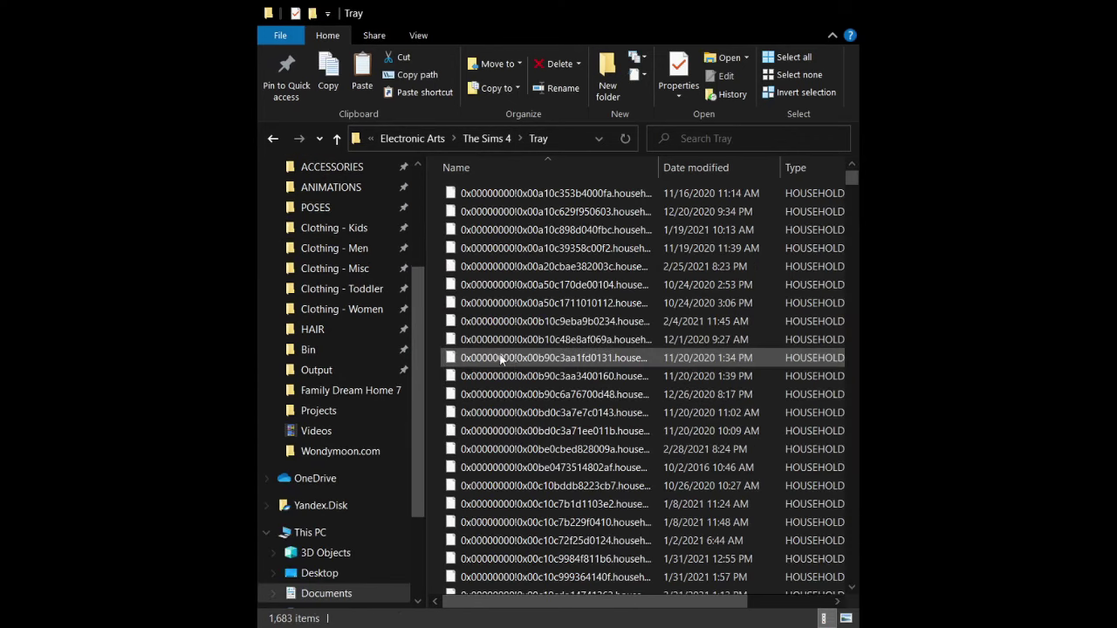
key("ctrl+v")
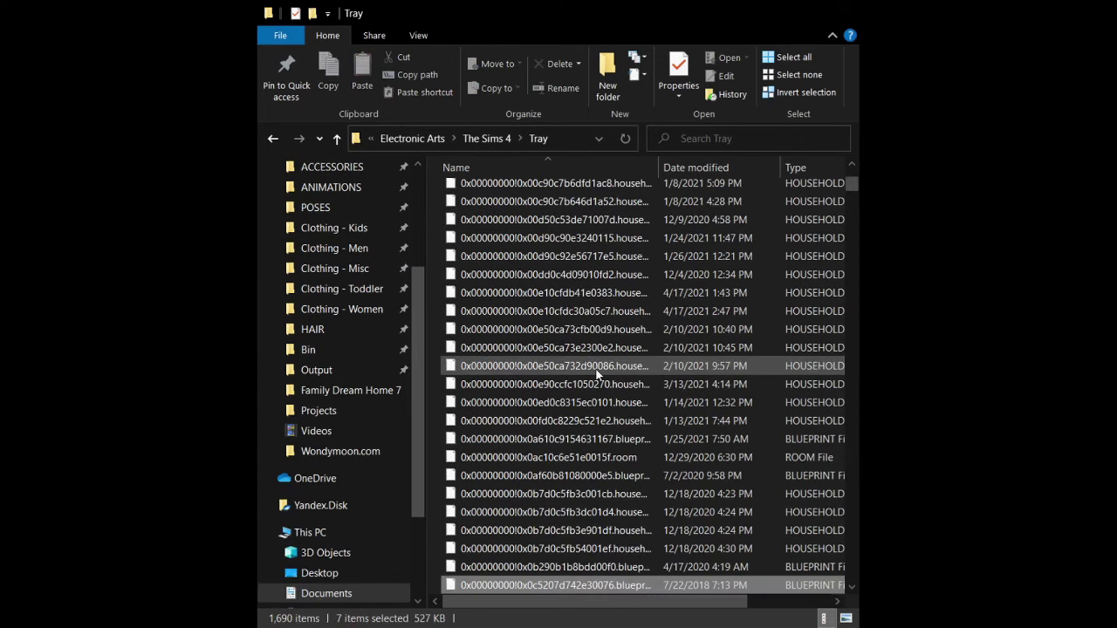
scroll(597, 496, "down", 10)
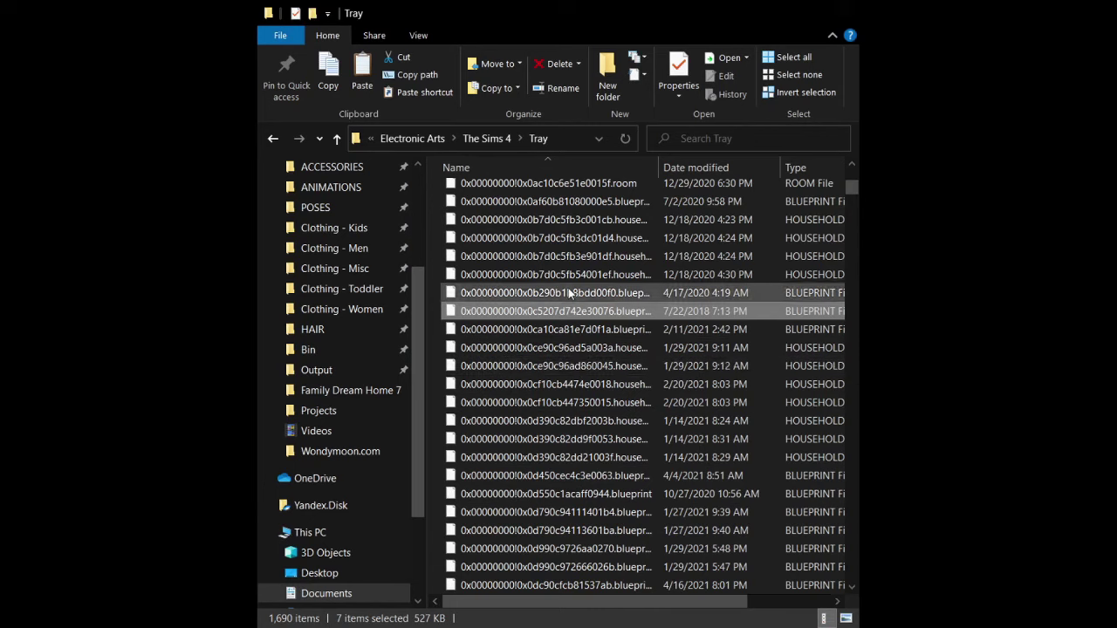
scroll(556, 400, "up", 6)
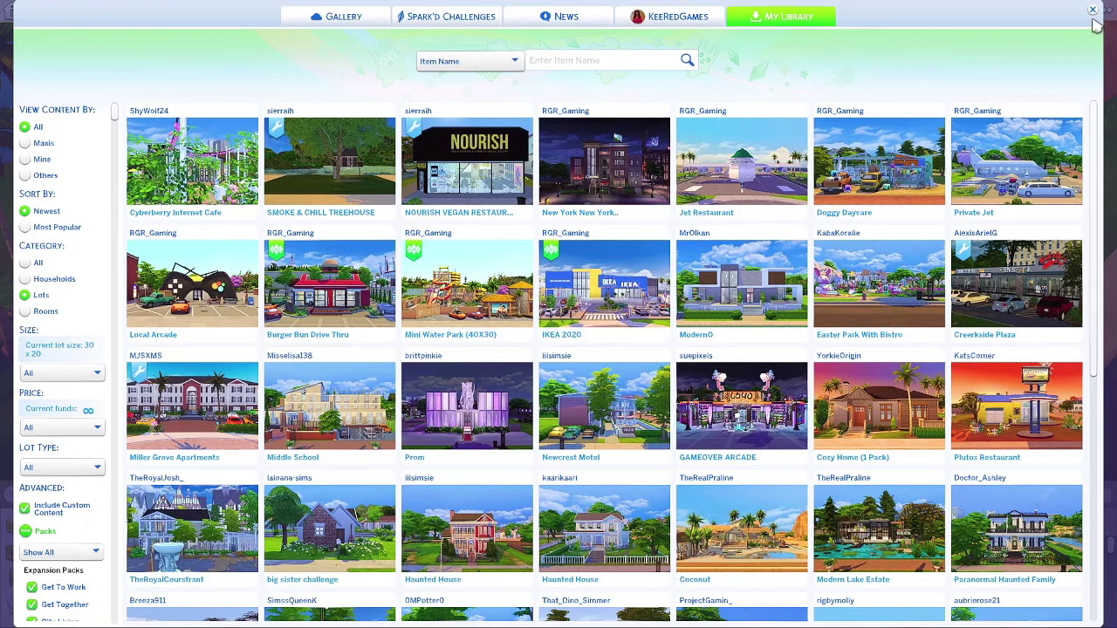
Reopen My Library with F4 and view Family Dream Home 7's details: 30 x 20, §117,192, 259 KB.
left_click(1092, 12)
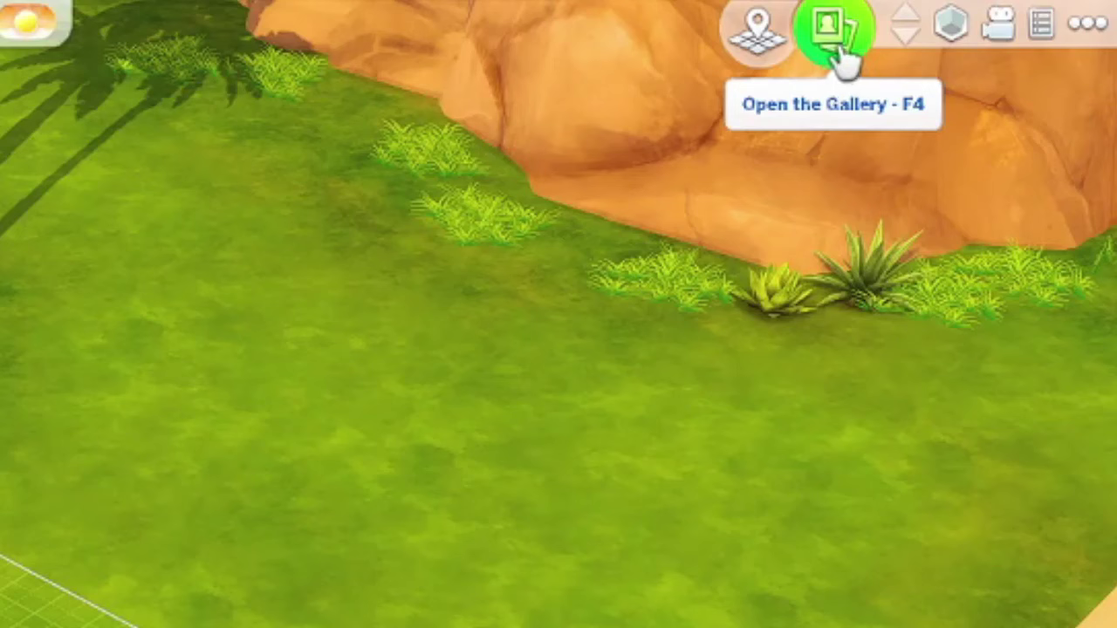
key("F4")
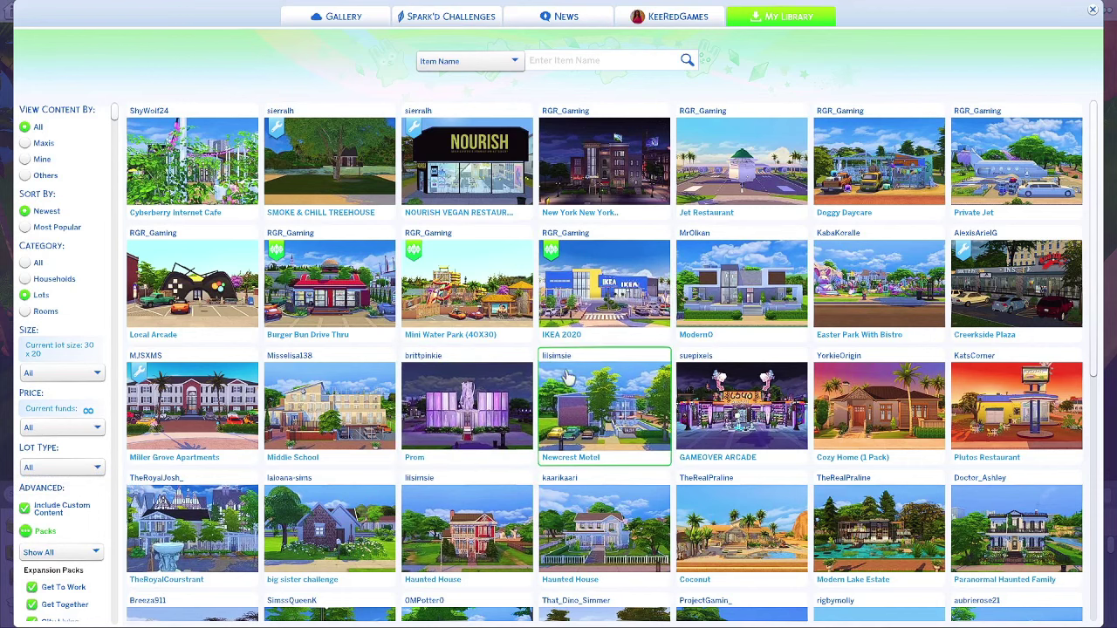
scroll(582, 422, "down", 1)
scroll(582, 422, "down", 3)
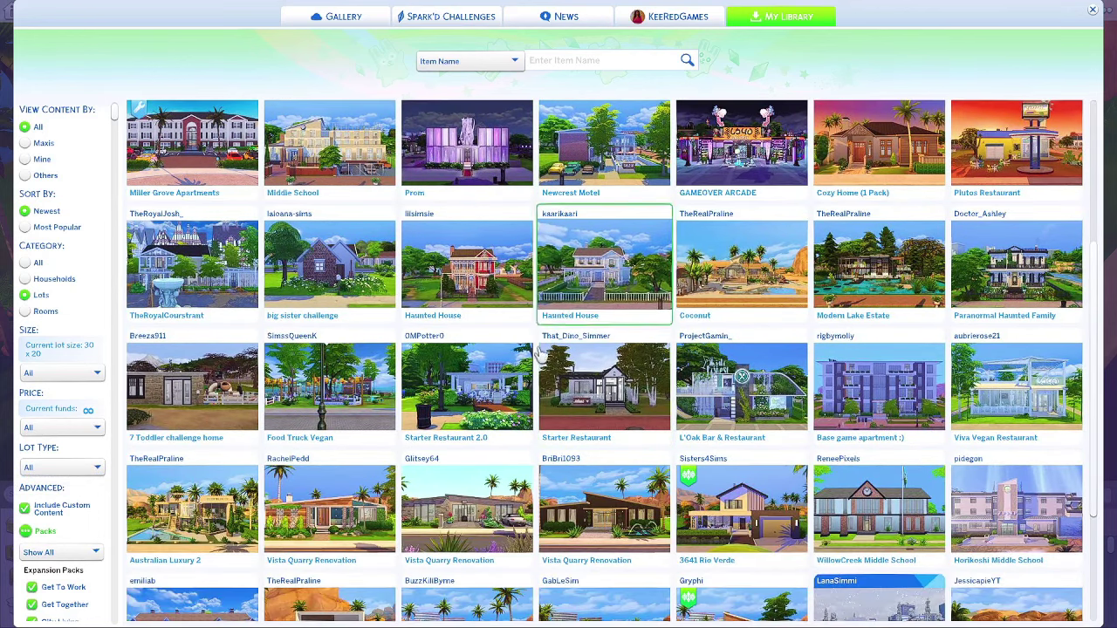
scroll(582, 423, "up", 3)
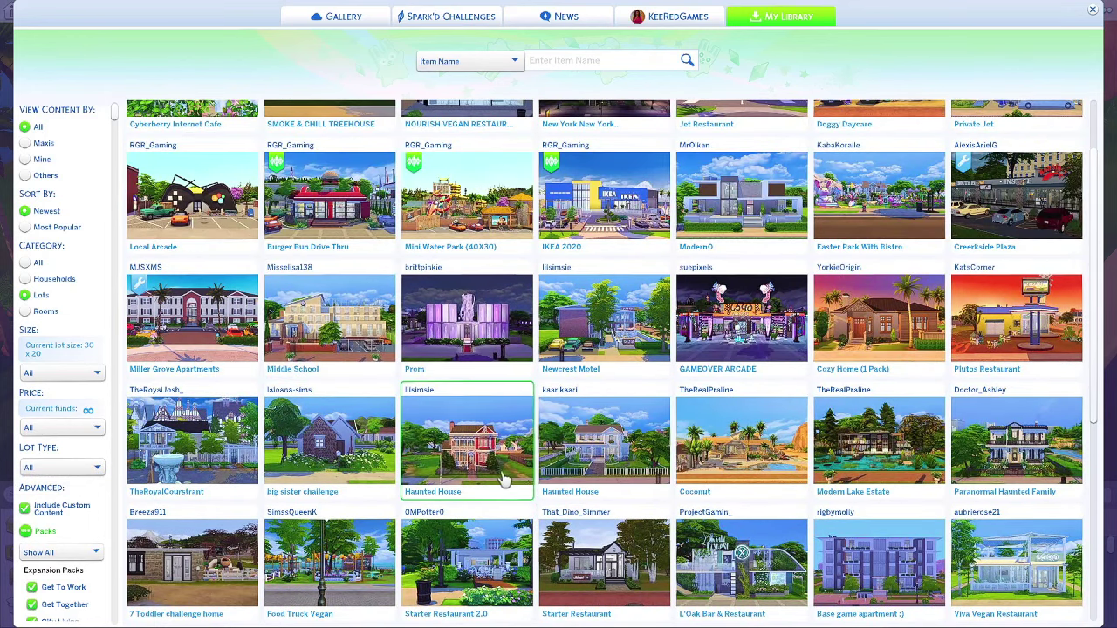
scroll(572, 506, "down", 3)
left_click(475, 384)
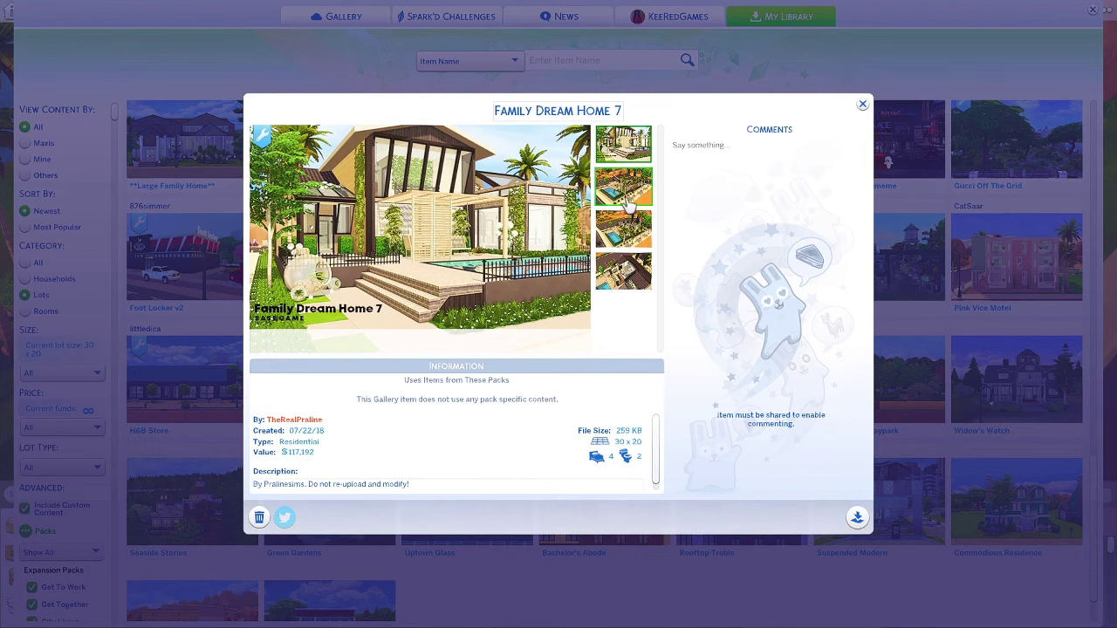
Place Family Dream Home 7 furnished onto Granada Place, confirming replacement of the existing lot.
left_click(857, 517)
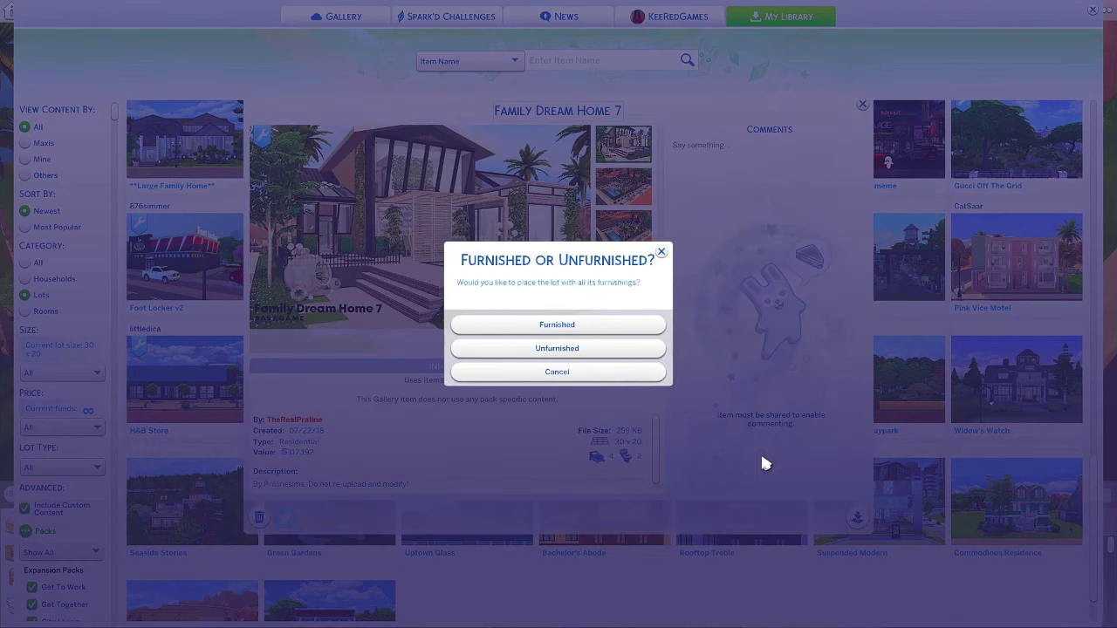
left_click(651, 325)
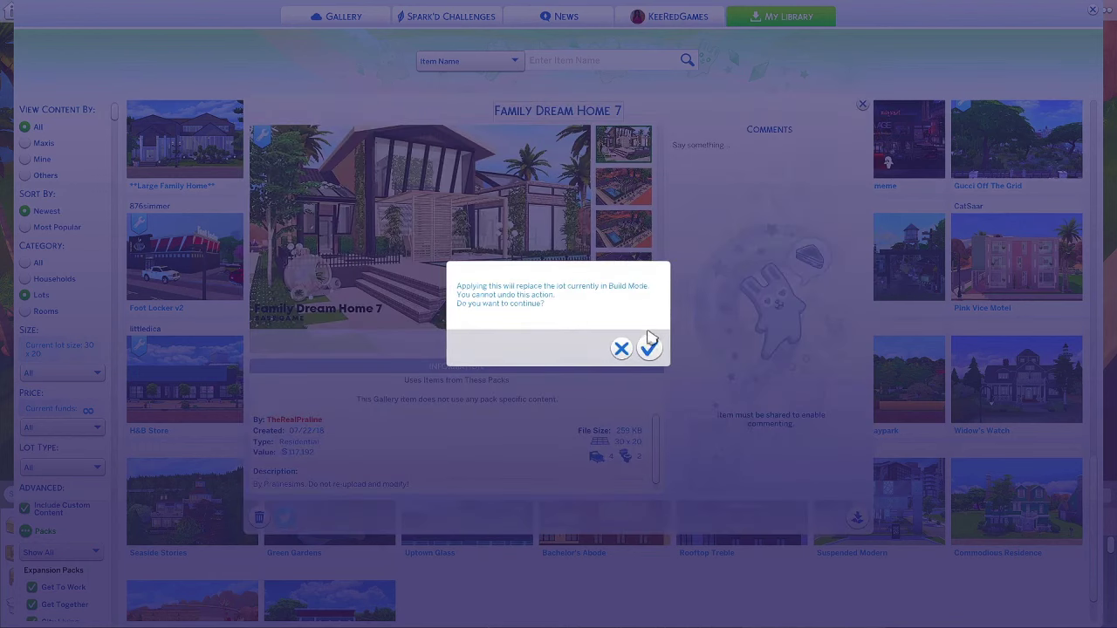
left_click(648, 349)
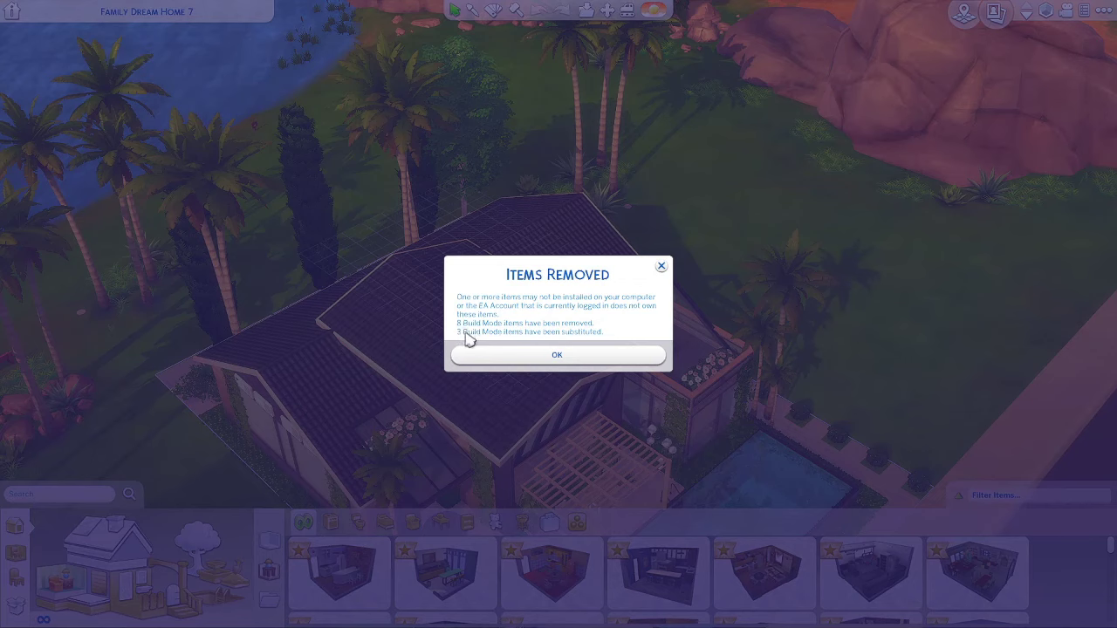
Dismiss the Items Removed notice and zoom and rotate around the house, pergola and fenced pool.
left_click(578, 356)
scroll(565, 450, "up", 2)
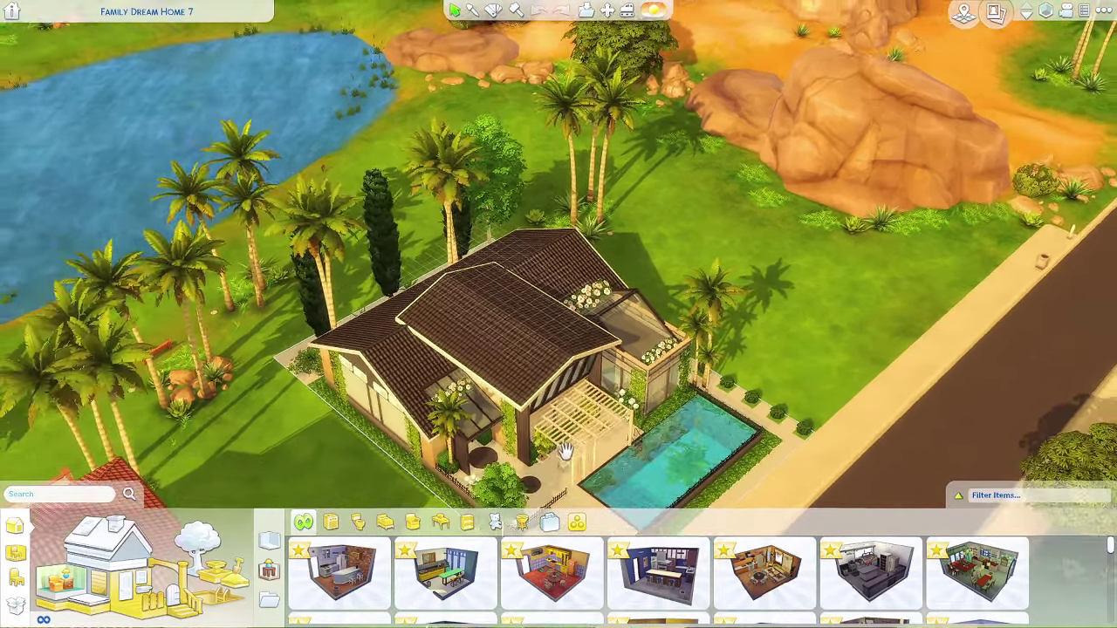
scroll(566, 449, "down", 2)
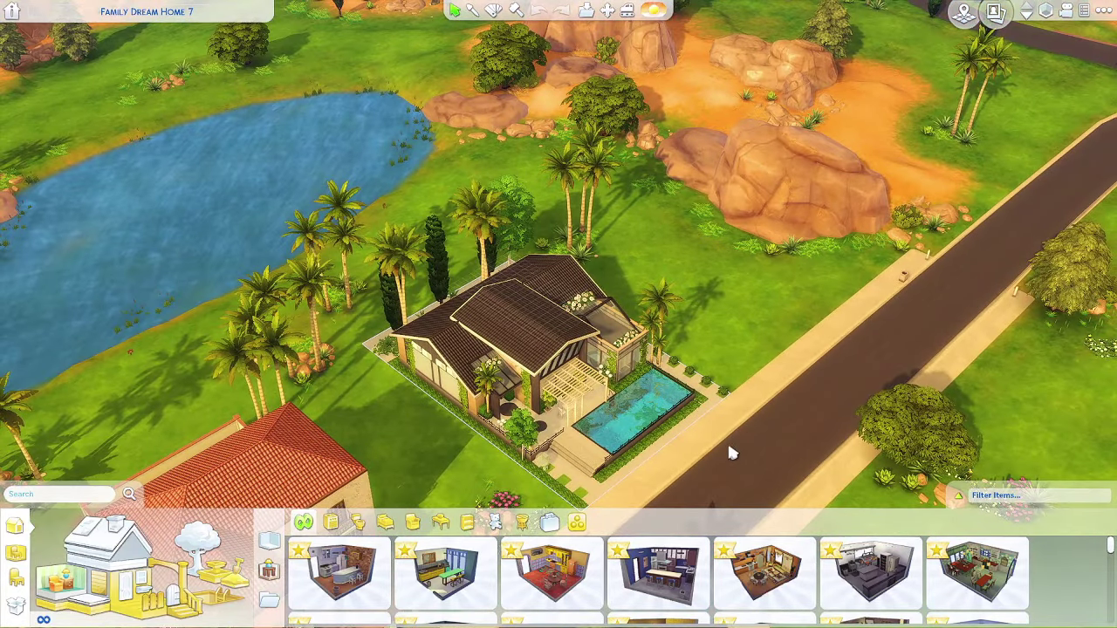
key("e")
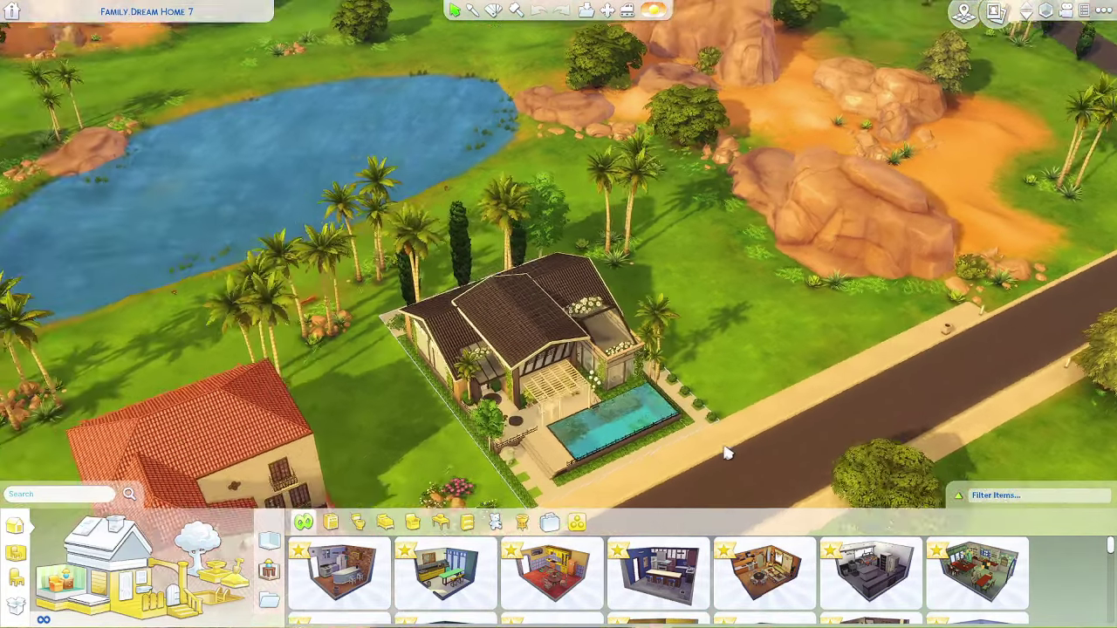
scroll(706, 469, "up", 3)
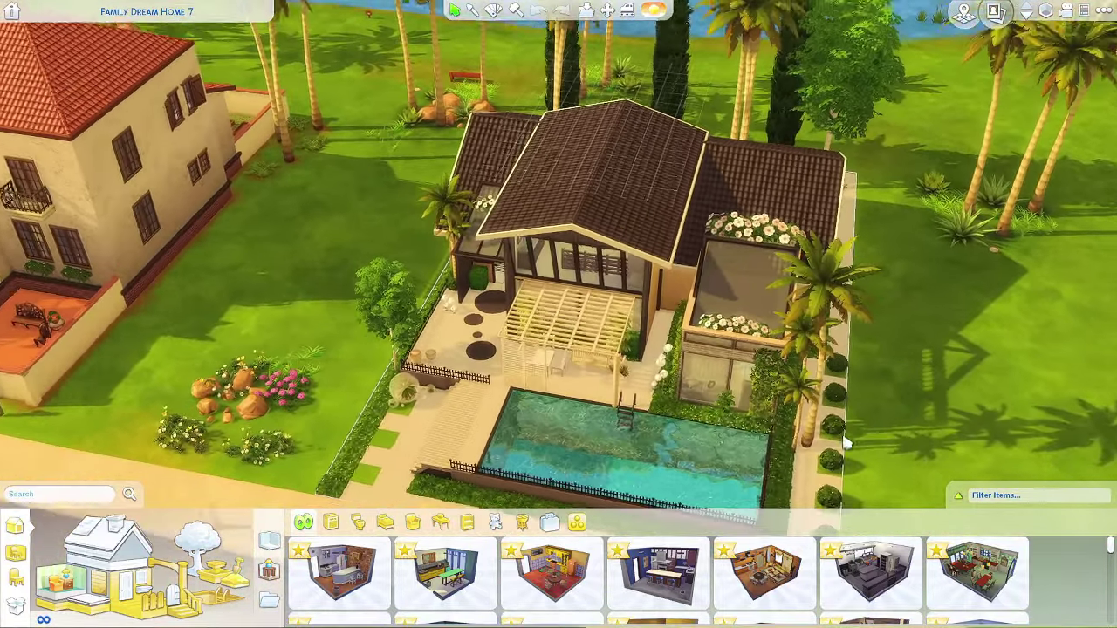
scroll(844, 444, "up", 1)
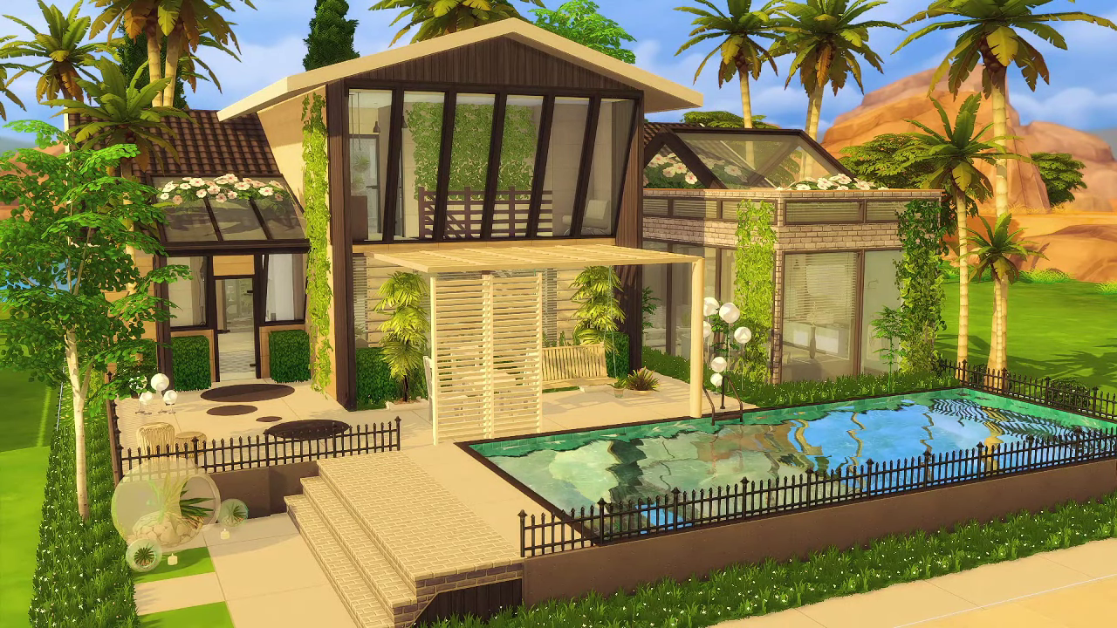
key("Tab")
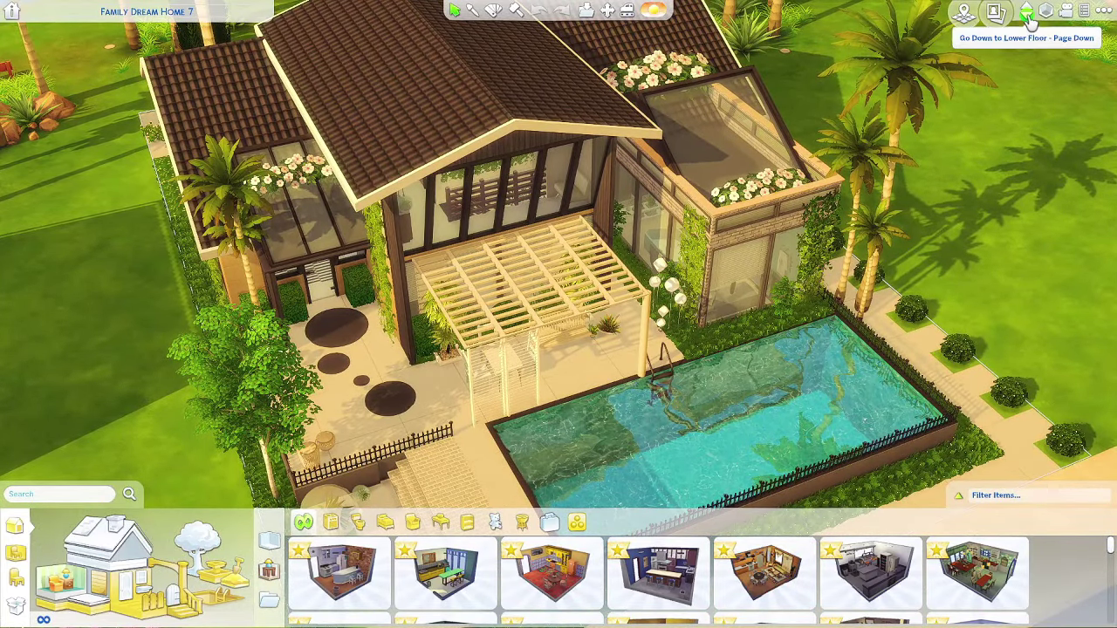
left_click(1029, 19)
scroll(568, 369, "up", 5)
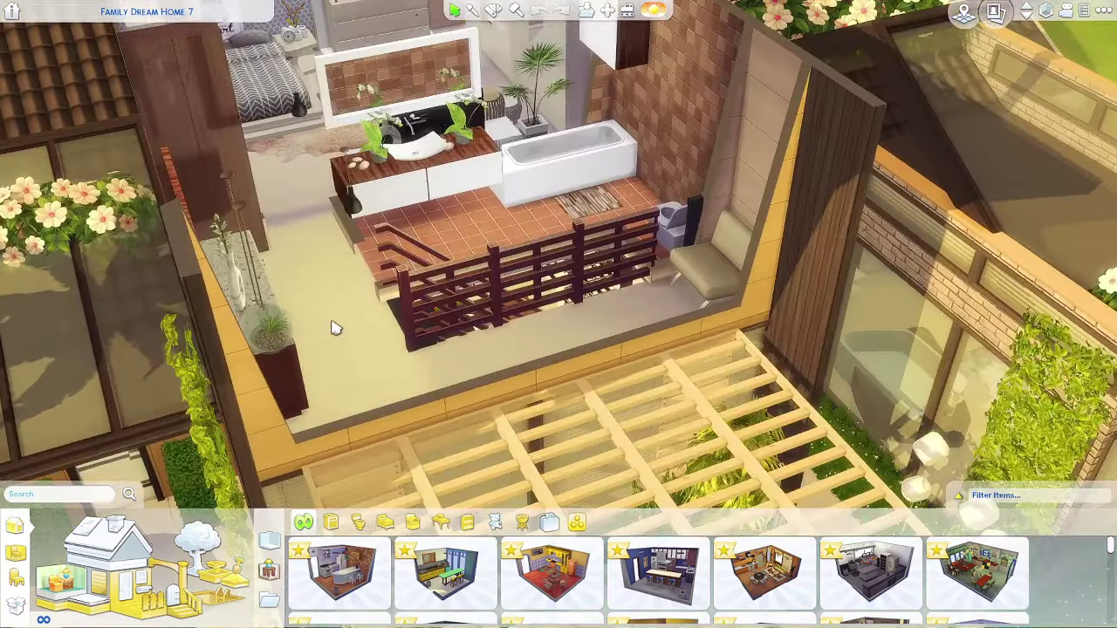
scroll(331, 328, "up", 3)
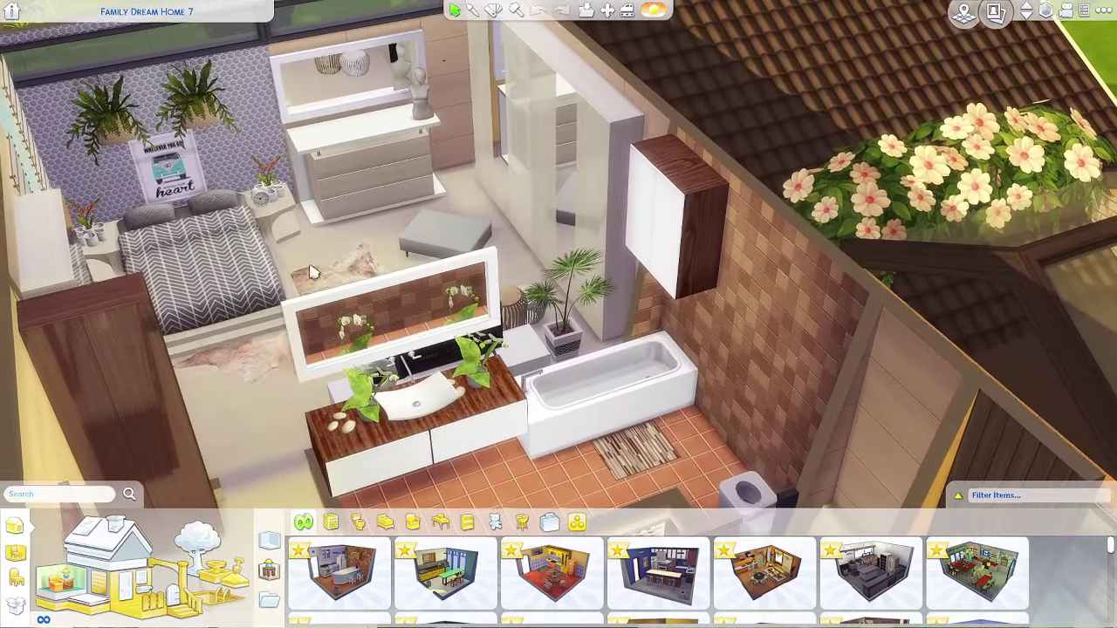
scroll(313, 272, "down", 3)
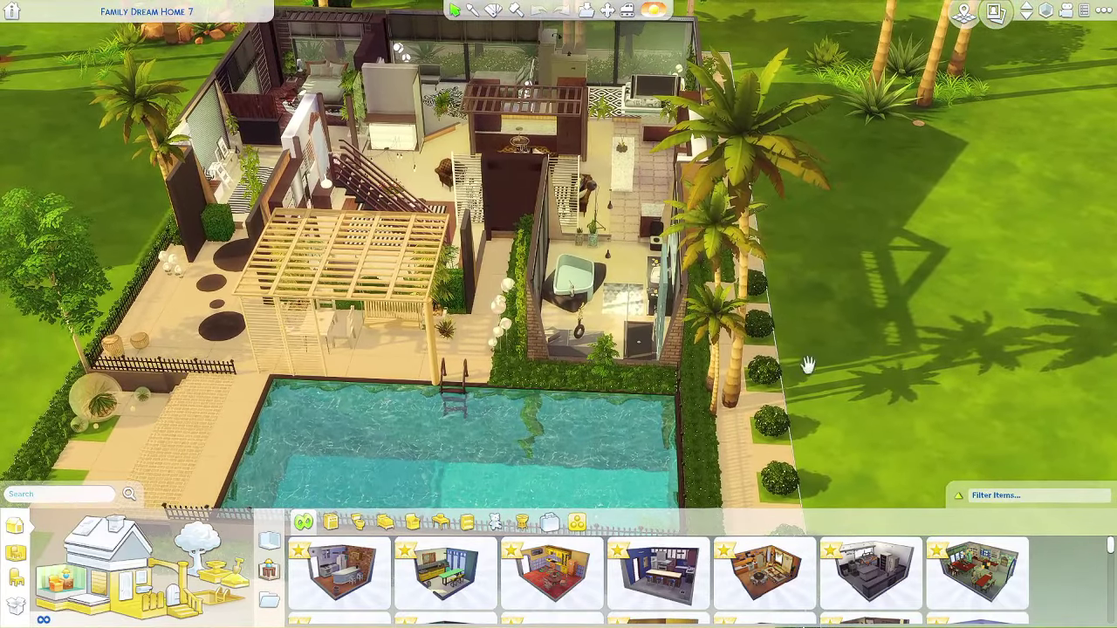
left_click(1030, 11)
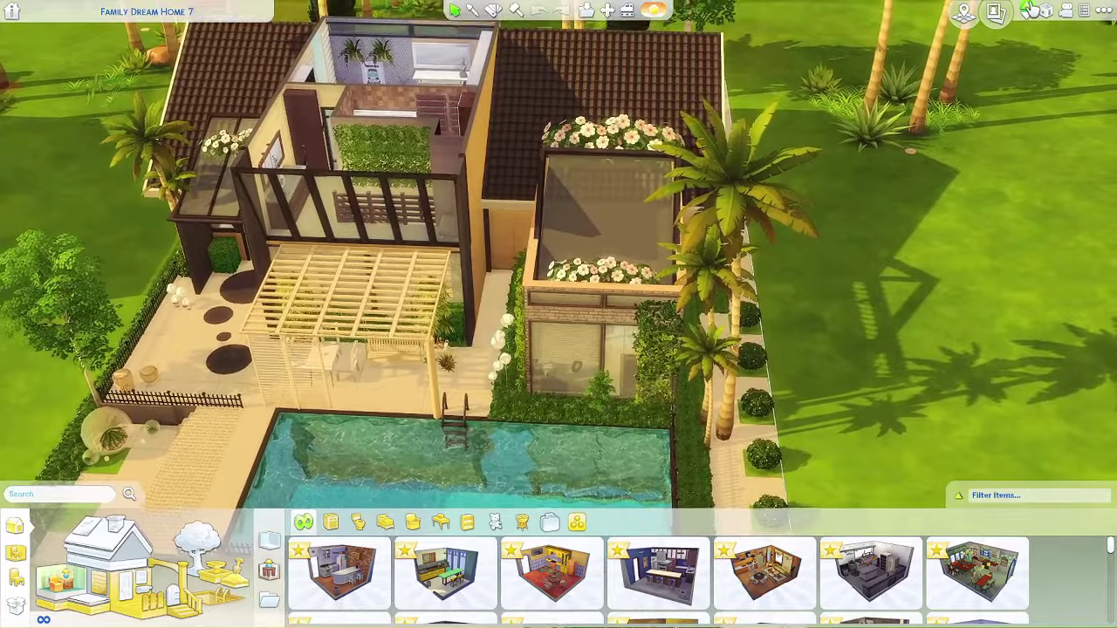